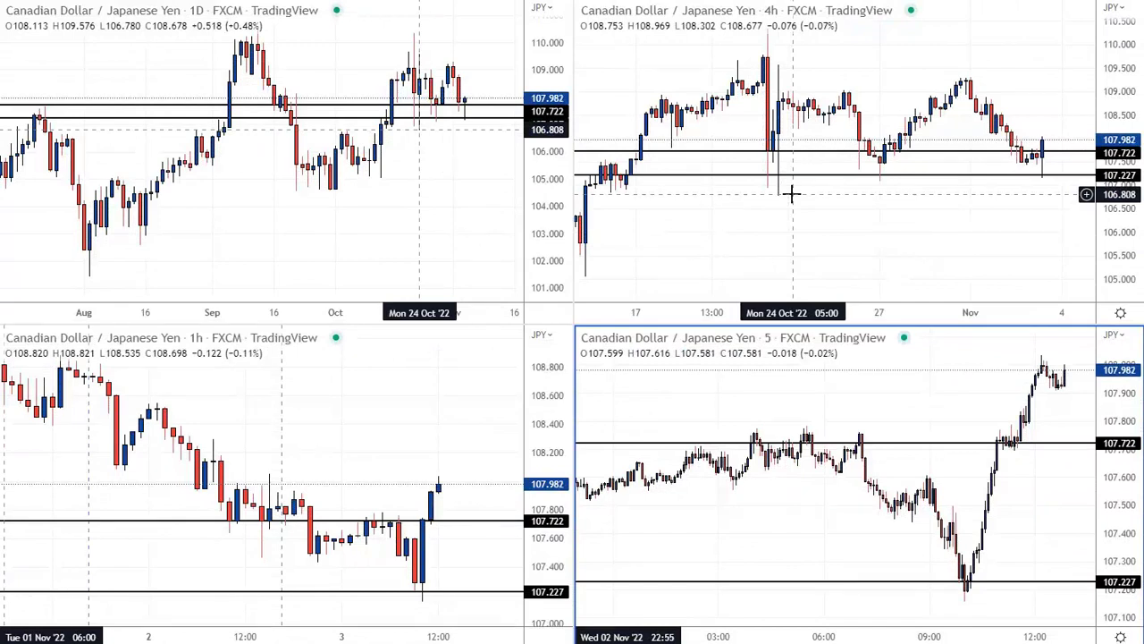
- Activate the 4-hour CAD/JPY chart in the four-chart layout
{"action": "left_click", "coordinate": [832, 233]}
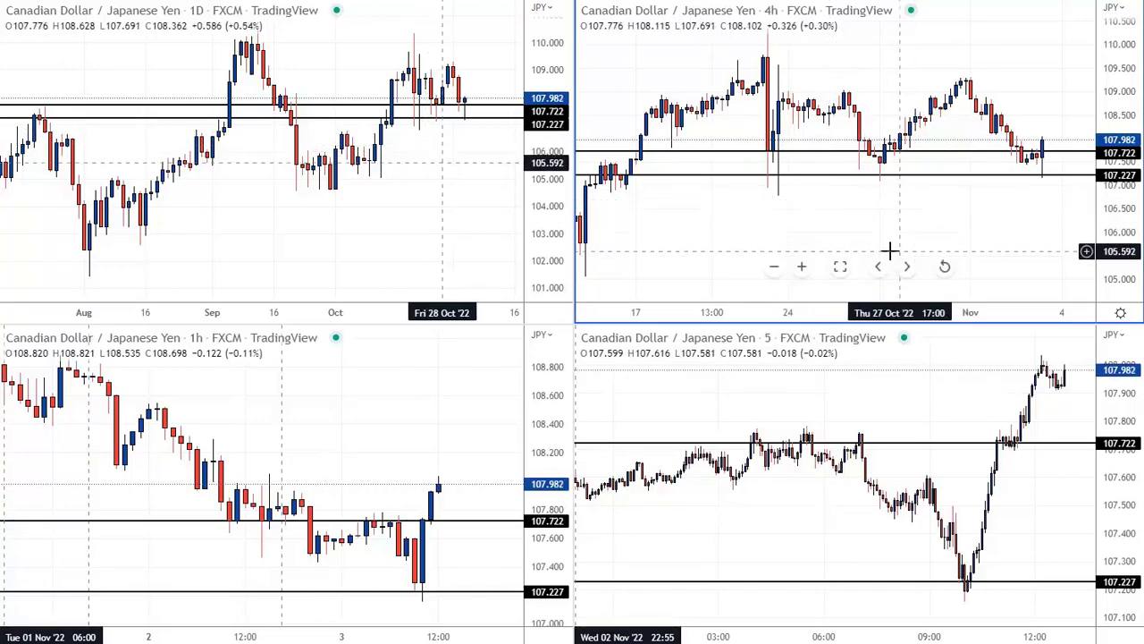
- Maximize and zoom into the 4-hour chart, then restore the grid and maximize the 1-hour chart
{"action": "key", "text": "alt+Return"}
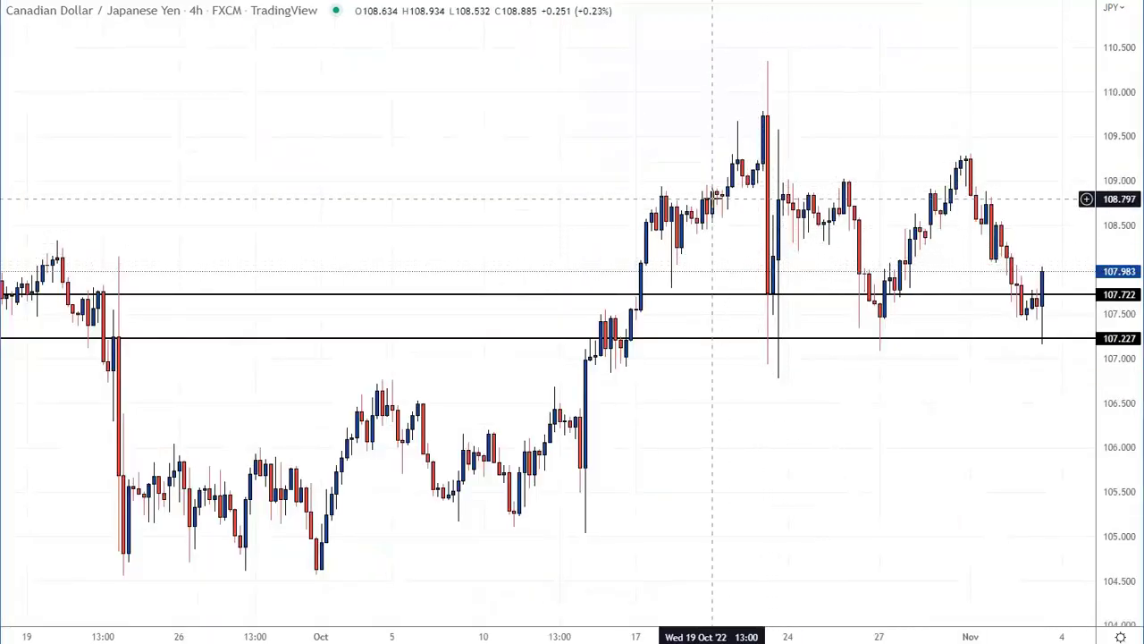
{"action": "scroll", "coordinate": [771, 197], "scroll_direction": "up", "scroll_amount": 3}
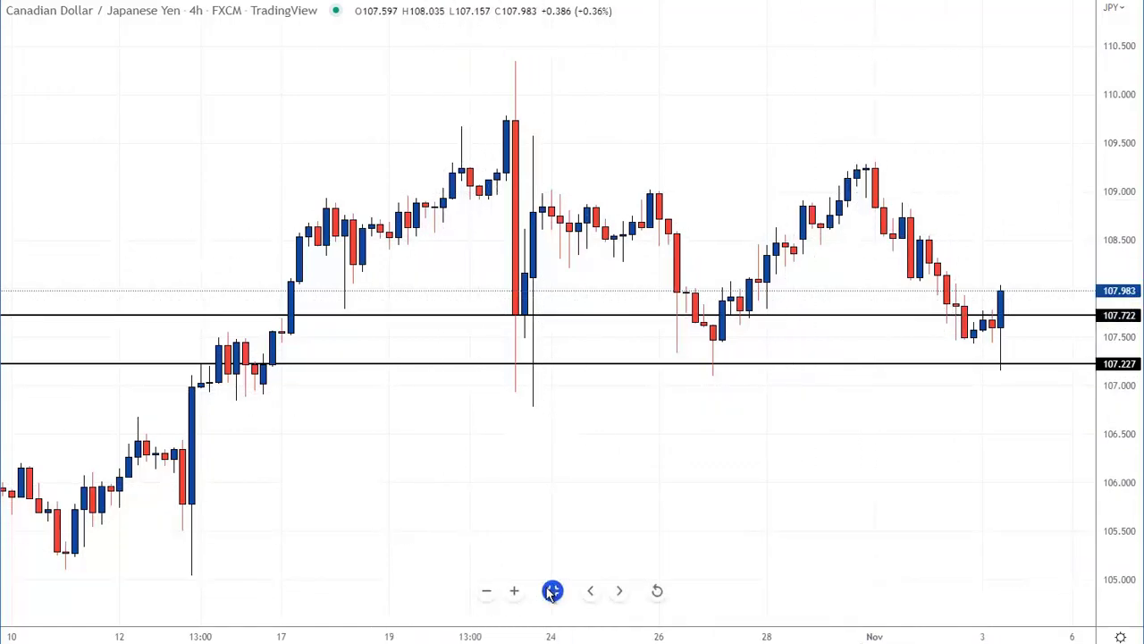
{"action": "left_click", "coordinate": [552, 589]}
{"action": "left_click", "coordinate": [266, 593]}
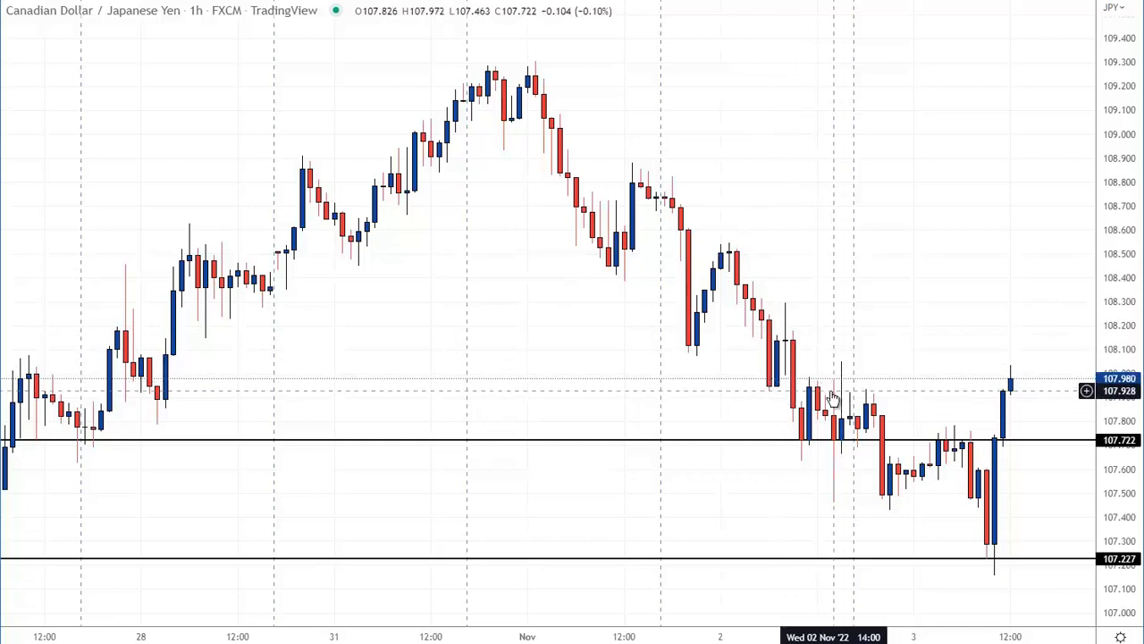
- Zoom into the 1-hour chart and settle the upper support line back at 107.722
{"action": "scroll", "coordinate": [748, 357], "scroll_direction": "up", "scroll_amount": 2}
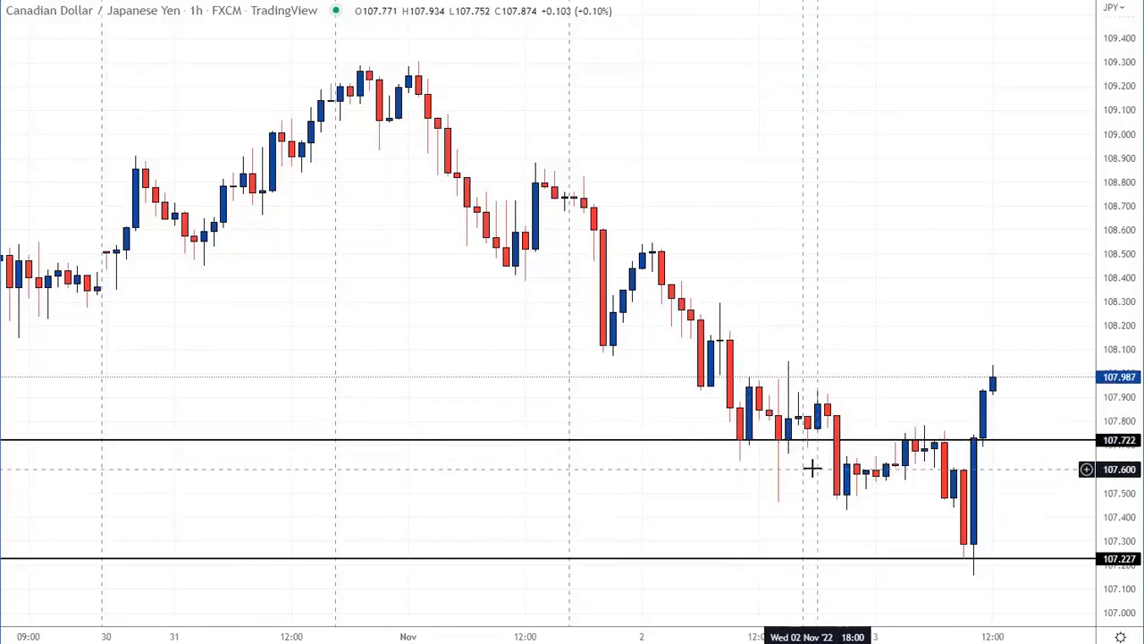
{"action": "scroll", "coordinate": [812, 468], "scroll_direction": "up", "scroll_amount": 1}
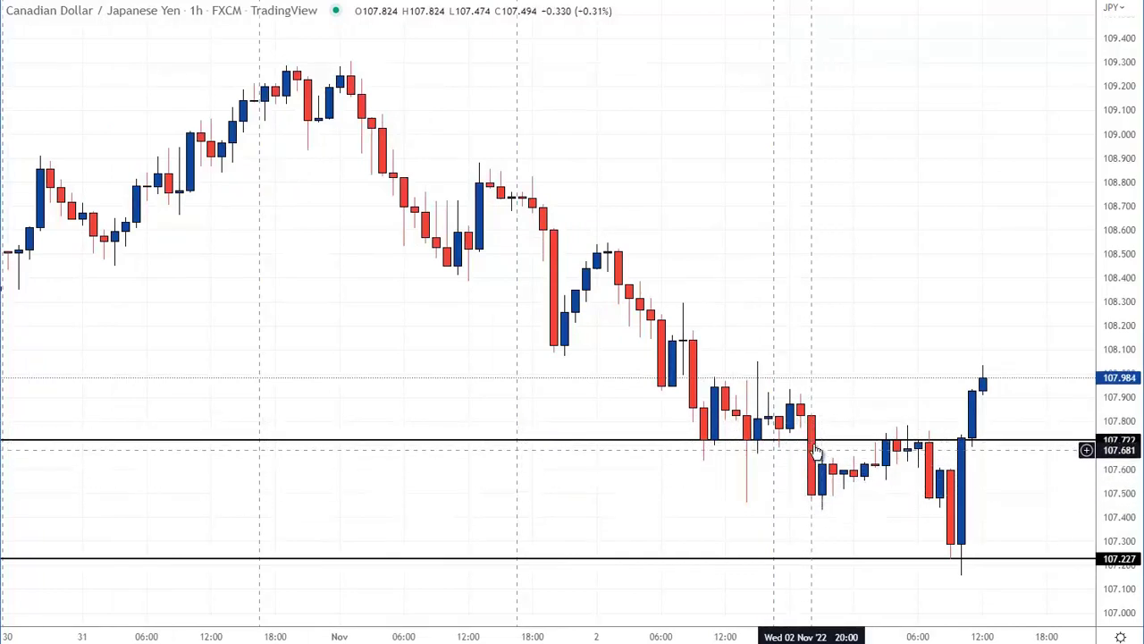
{"action": "left_click", "coordinate": [682, 442]}
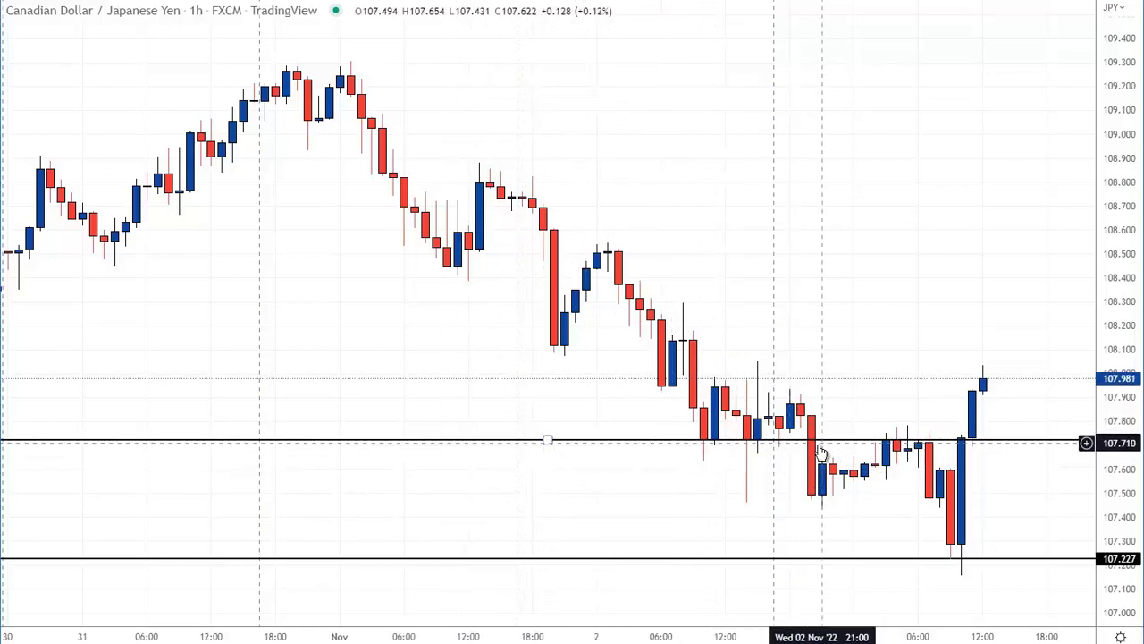
{"action": "left_click_drag", "start_coordinate": [822, 450], "coordinate": [812, 447]}
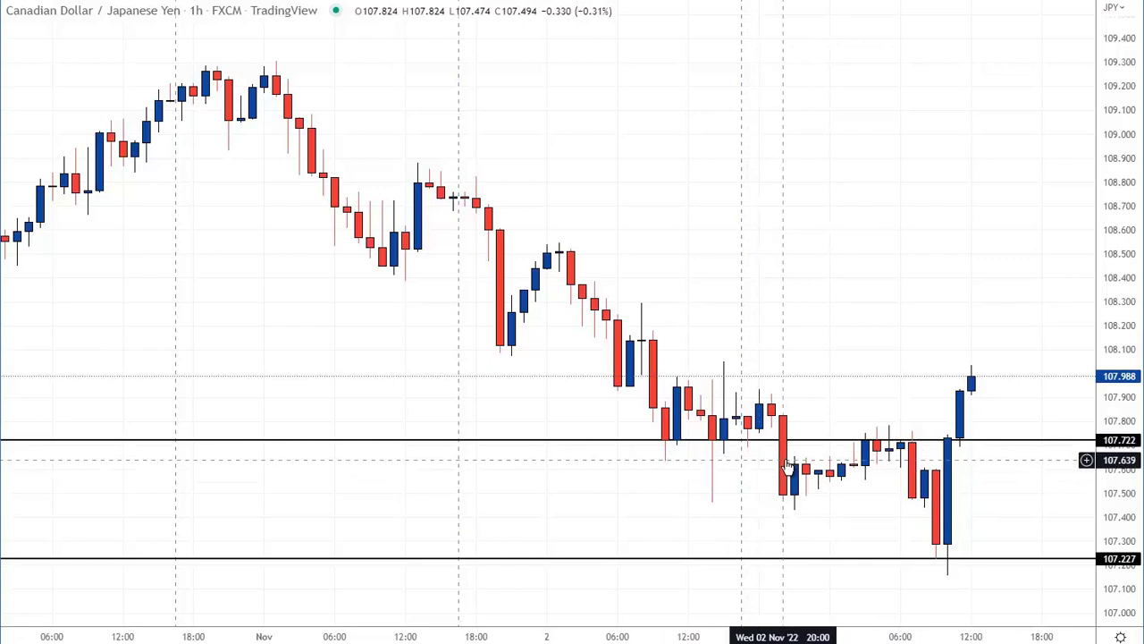
{"action": "scroll", "coordinate": [787, 464], "scroll_direction": "up", "scroll_amount": 3}
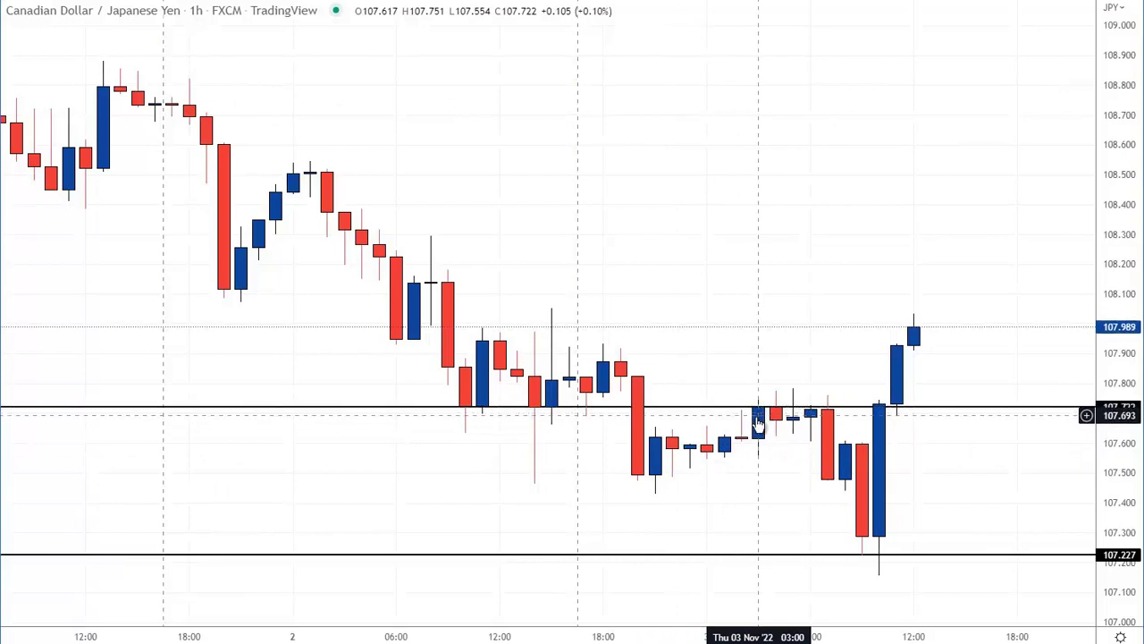
{"action": "scroll", "coordinate": [742, 429], "scroll_direction": "up", "scroll_amount": 2}
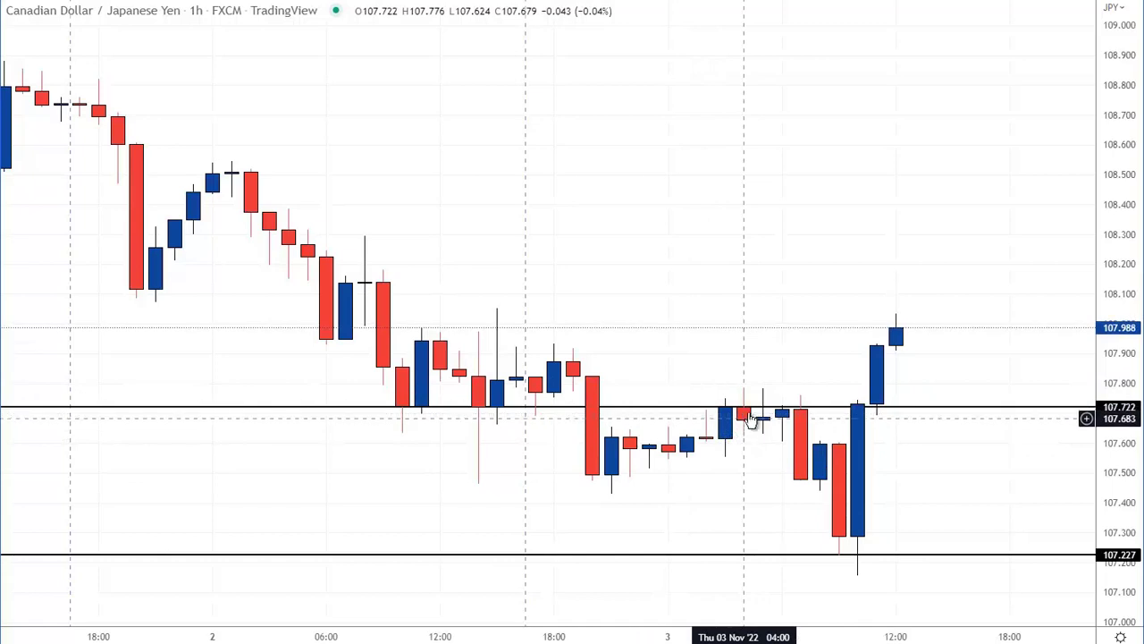
{"action": "left_click_drag", "start_coordinate": [747, 425], "coordinate": [747, 428]}
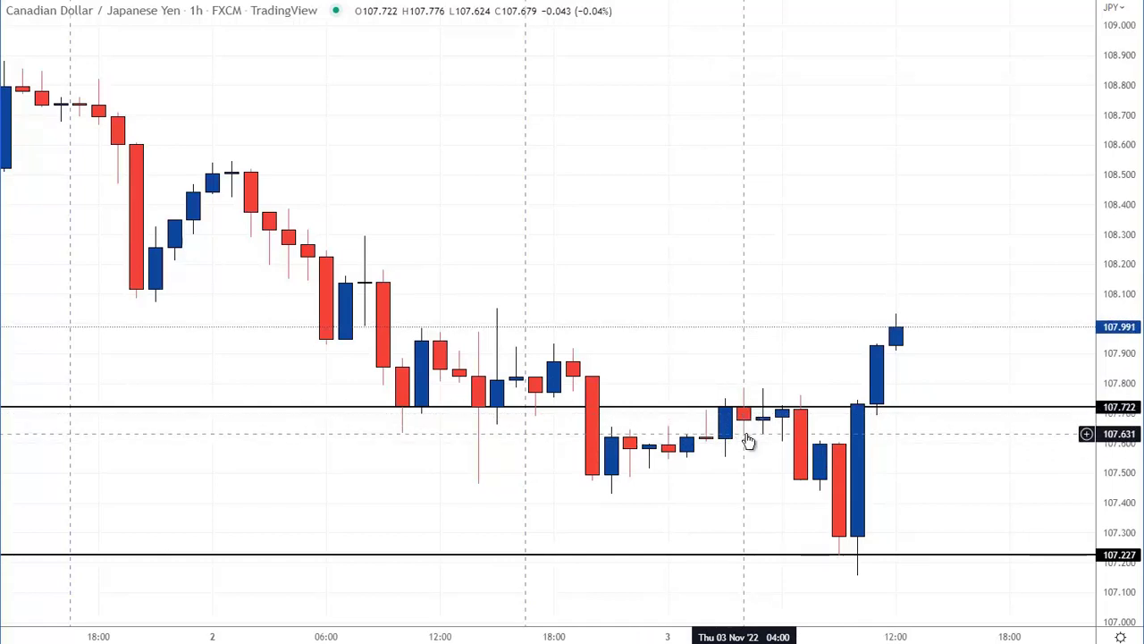
- Zoom around the latest 1-hour bars trading near 108.00
{"action": "scroll", "coordinate": [747, 438], "scroll_direction": "up", "scroll_amount": 1}
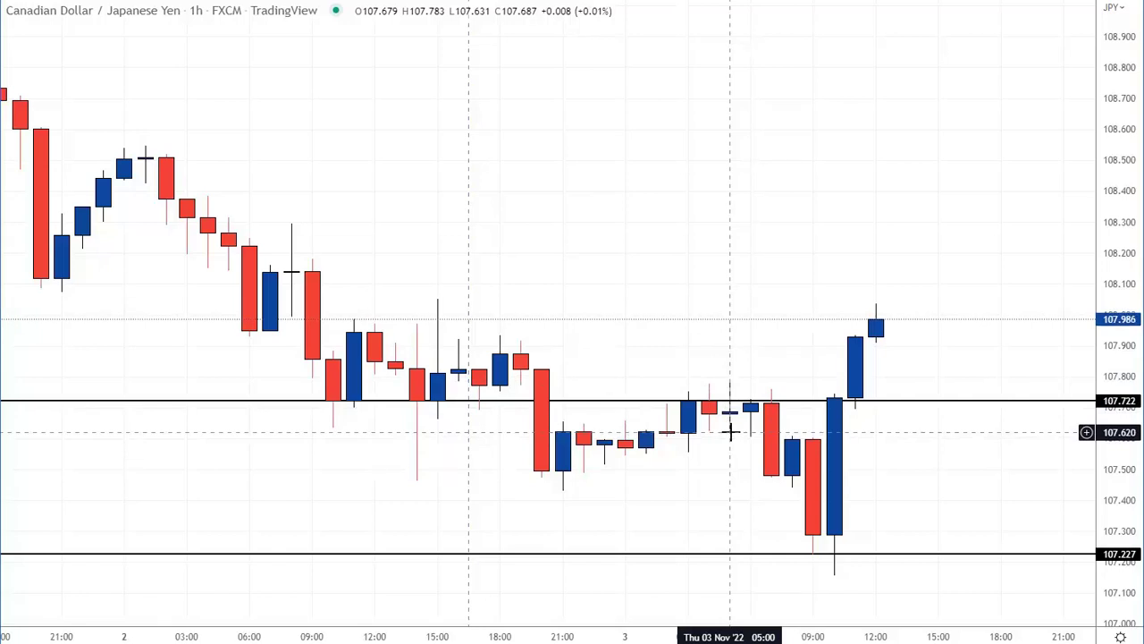
{"action": "scroll", "coordinate": [730, 432], "scroll_direction": "up", "scroll_amount": 1}
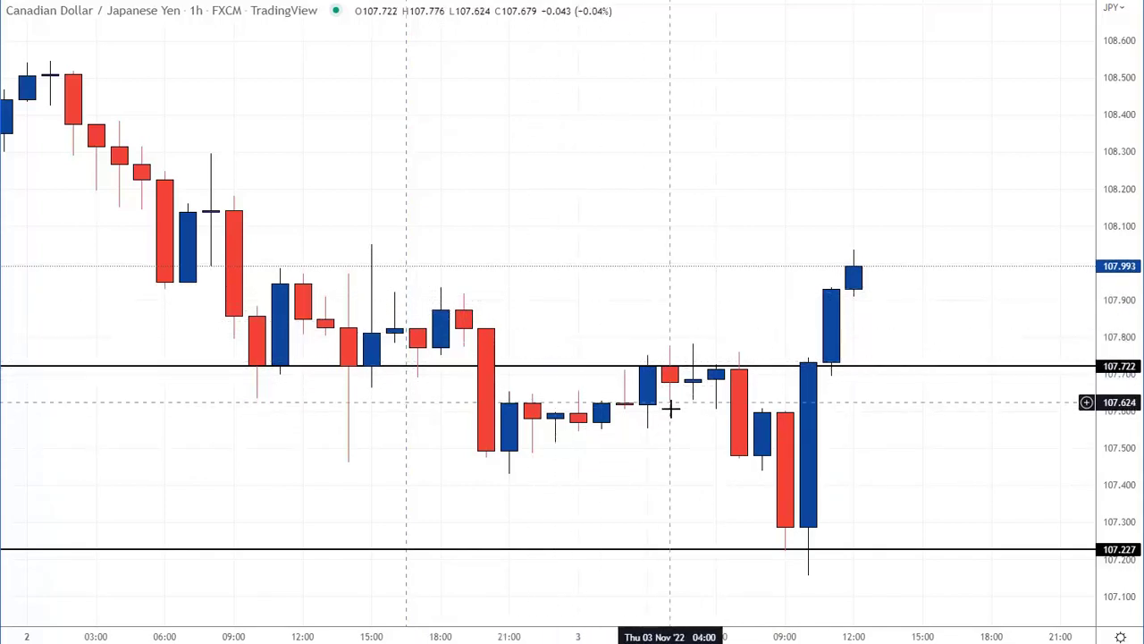
{"action": "scroll", "coordinate": [755, 447], "scroll_direction": "down", "scroll_amount": 1}
{"action": "mouse_move", "coordinate": [592, 600]}
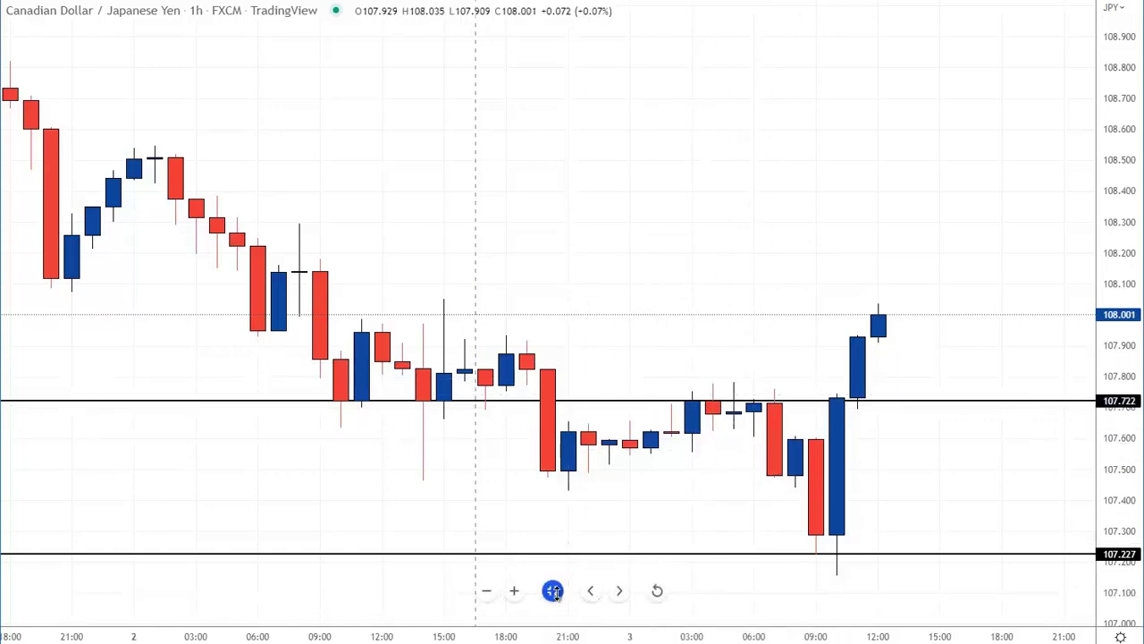
- Restore the four-chart grid and maximize the 5-minute chart
{"action": "left_click", "coordinate": [553, 591]}
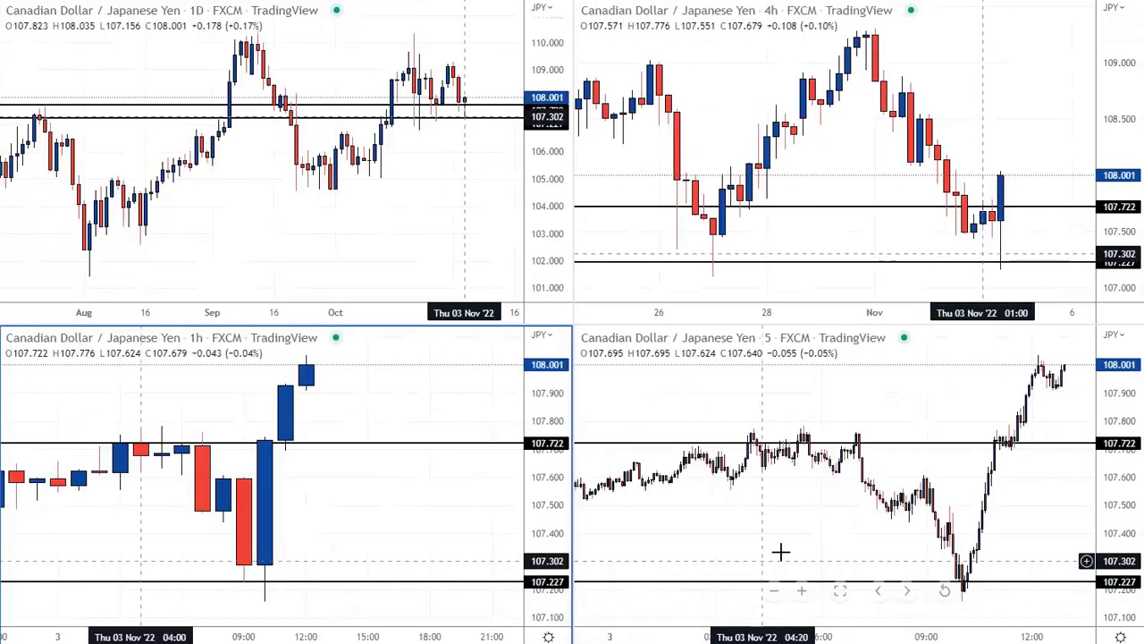
{"action": "left_click", "coordinate": [839, 590]}
{"action": "scroll", "coordinate": [727, 462], "scroll_direction": "up", "scroll_amount": 5}
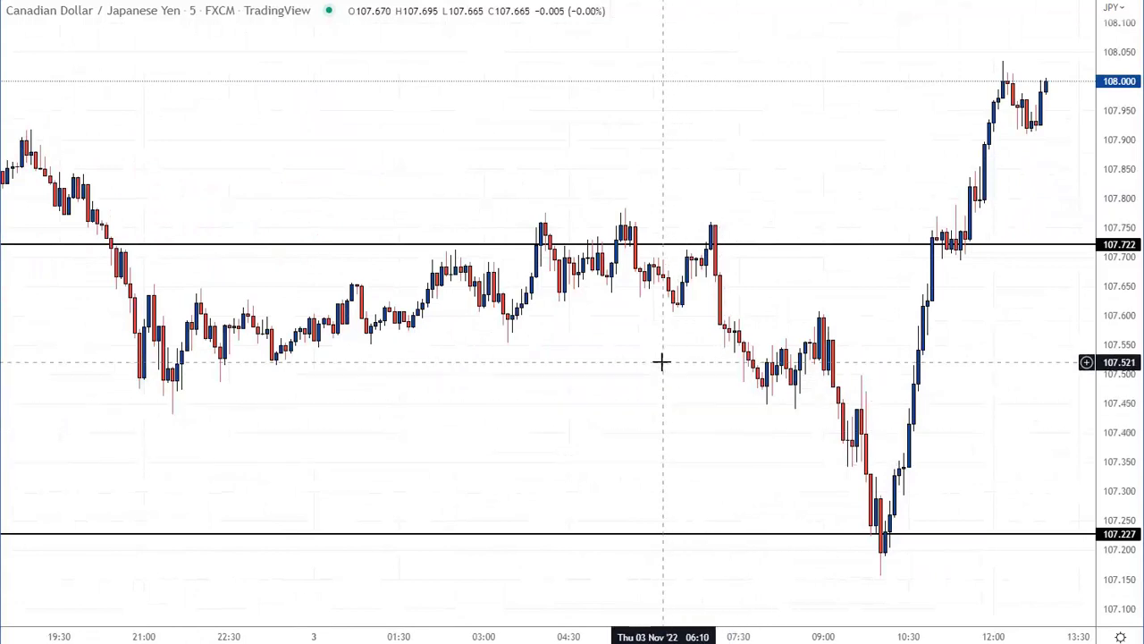
{"action": "scroll", "coordinate": [528, 352], "scroll_direction": "up", "scroll_amount": 1}
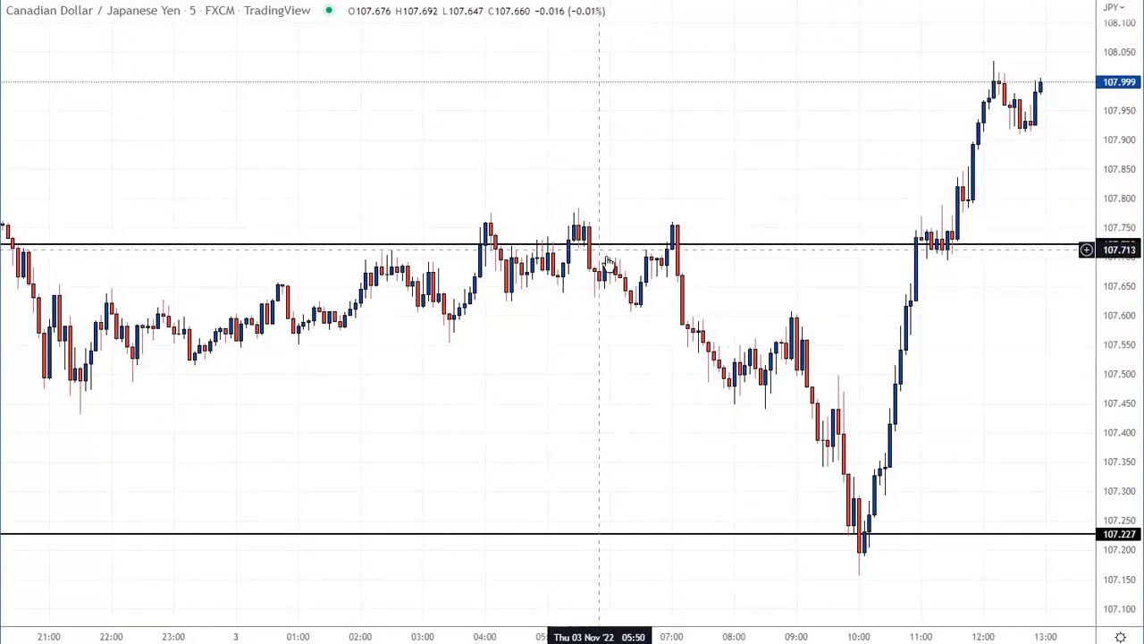
- Zoom and pan the 5-minute chart to the early 3 Nov candles between 107.722 and 107.227
{"action": "scroll", "coordinate": [613, 348], "scroll_direction": "up", "scroll_amount": 1}
{"action": "left_click_drag", "start_coordinate": [454, 378], "coordinate": [691, 373]}
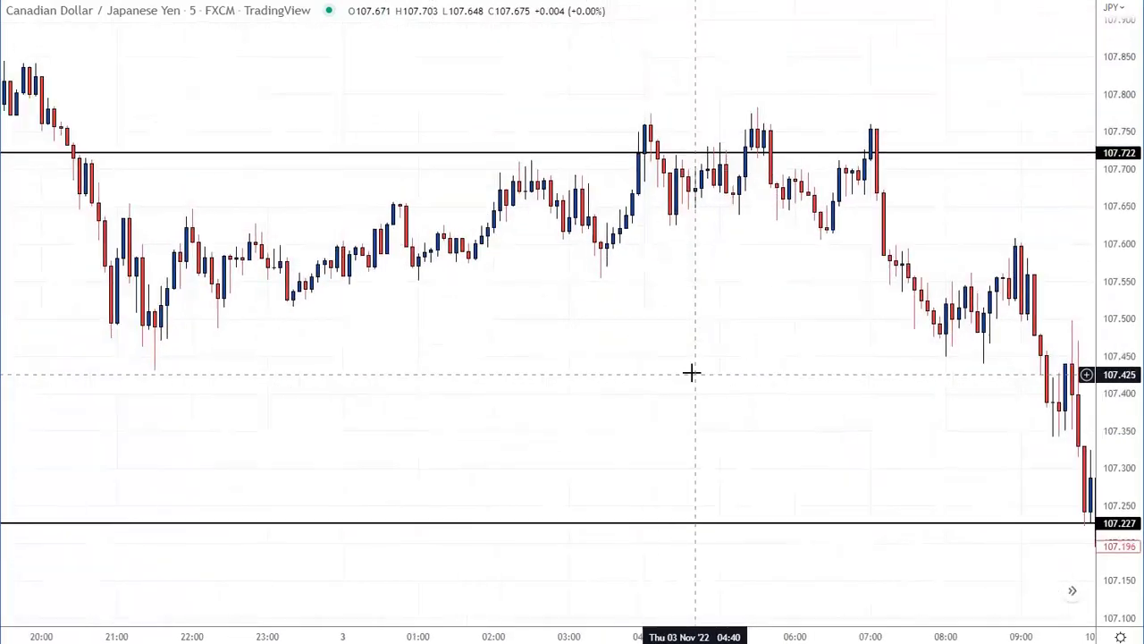
{"action": "scroll", "coordinate": [690, 371], "scroll_direction": "up", "scroll_amount": 1}
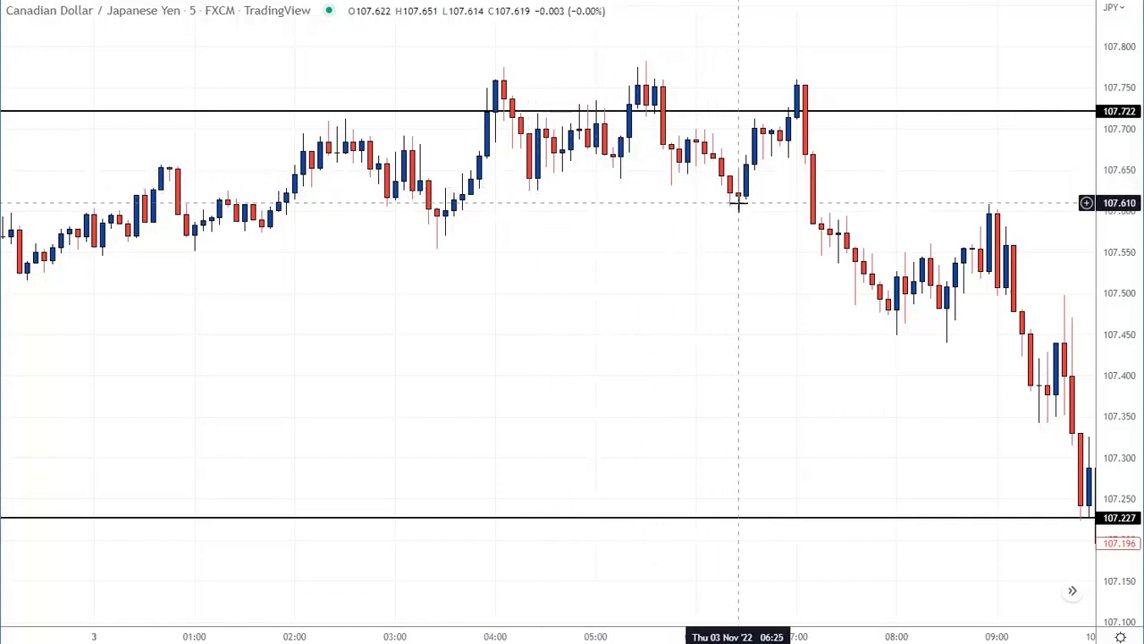
{"action": "scroll", "coordinate": [706, 233], "scroll_direction": "up", "scroll_amount": 2}
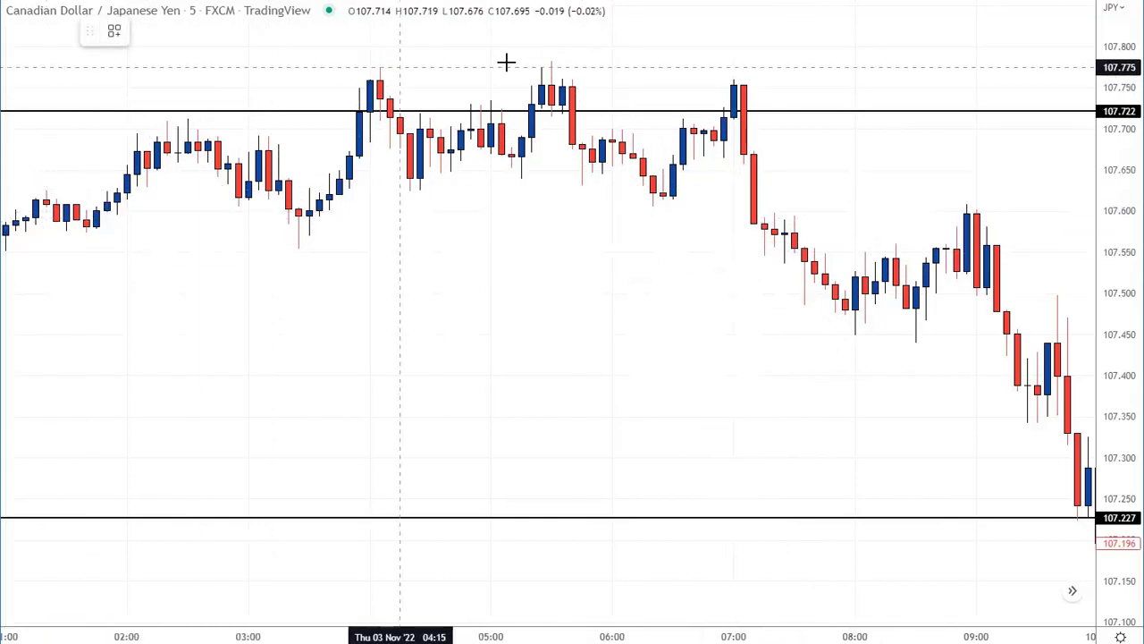
- Draw a Fibonacci retracement from the swing high to the pullback low on the 5-minute chart
{"action": "left_click", "coordinate": [552, 61]}
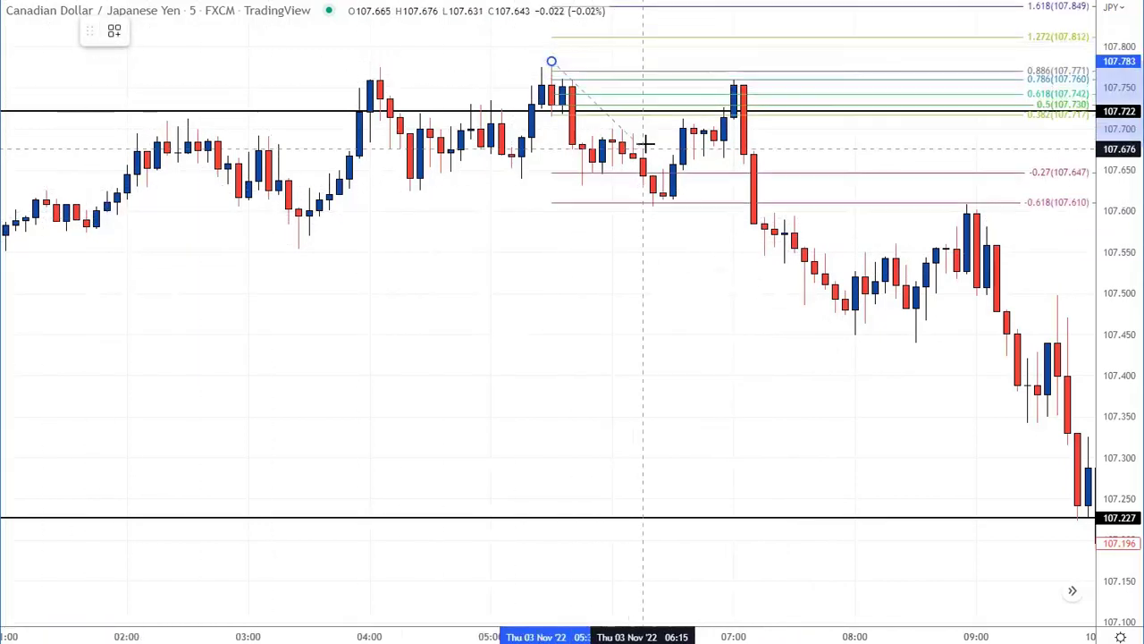
{"action": "left_click", "coordinate": [653, 206]}
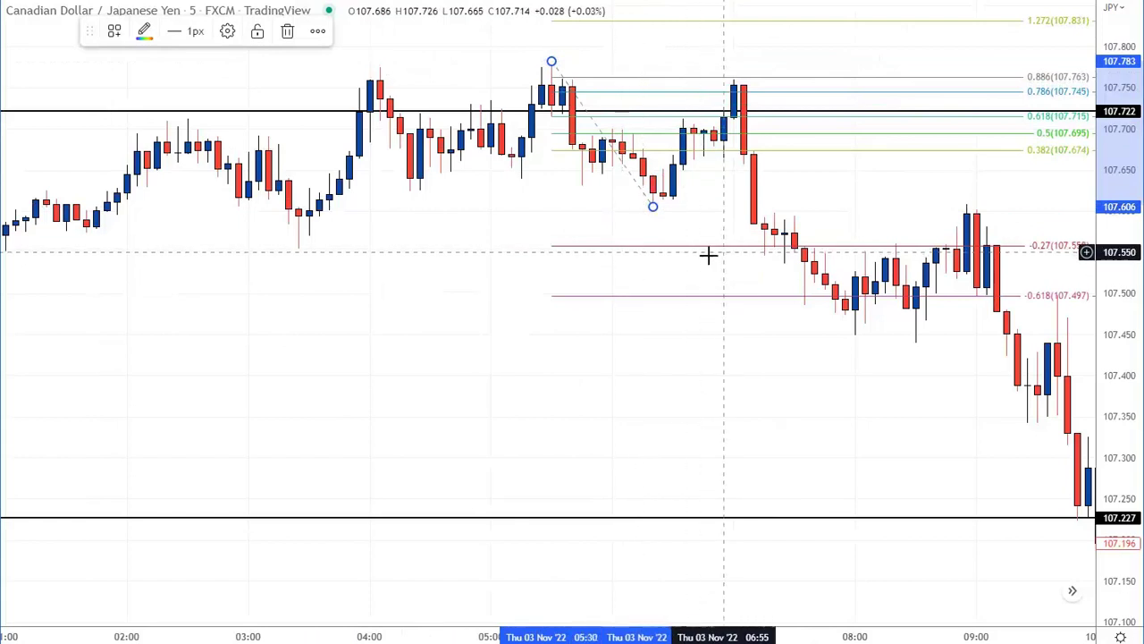
{"action": "left_click", "coordinate": [521, 275]}
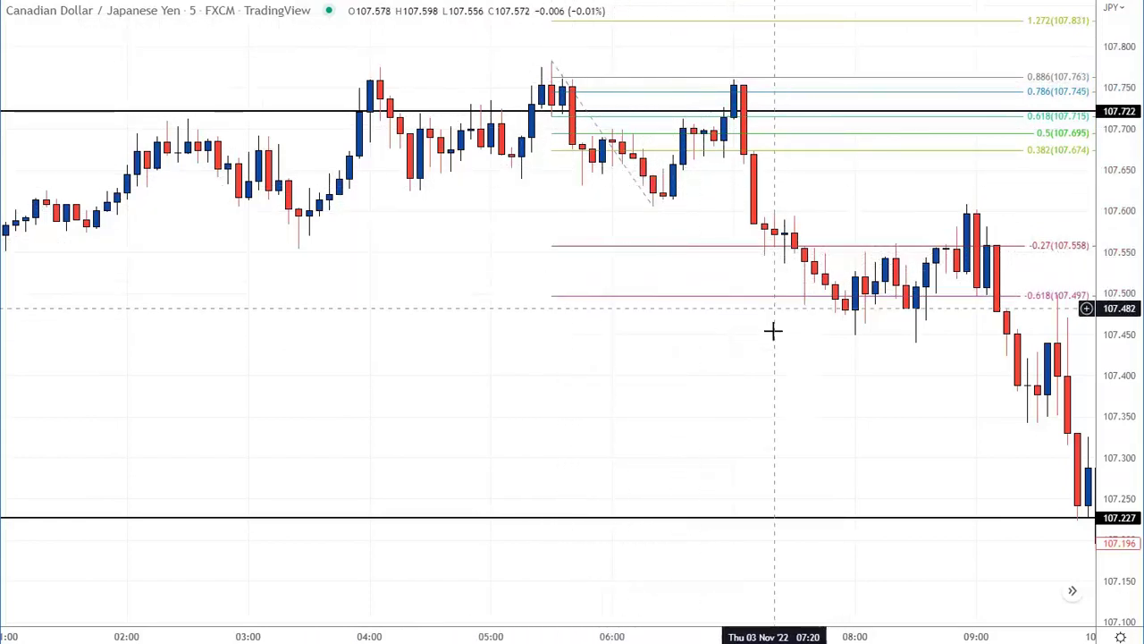
- Zoom out and restore the four-chart CAD/JPY grid
{"action": "scroll", "coordinate": [805, 380], "scroll_direction": "down", "scroll_amount": 1}
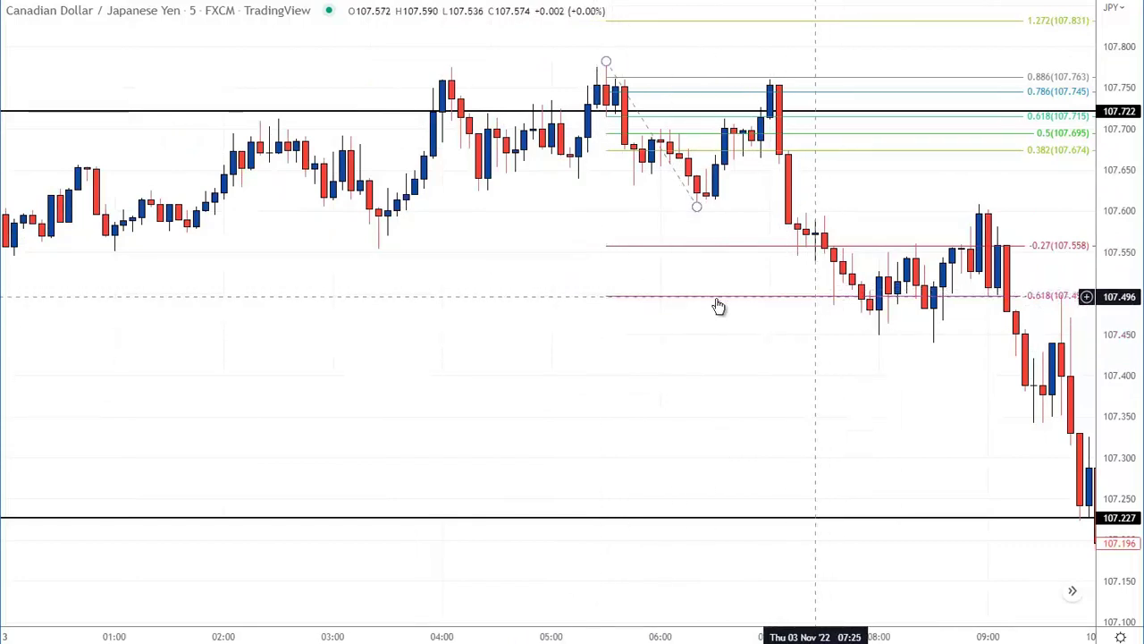
{"action": "scroll", "coordinate": [705, 423], "scroll_direction": "down", "scroll_amount": 1}
{"action": "mouse_move", "coordinate": [553, 590]}
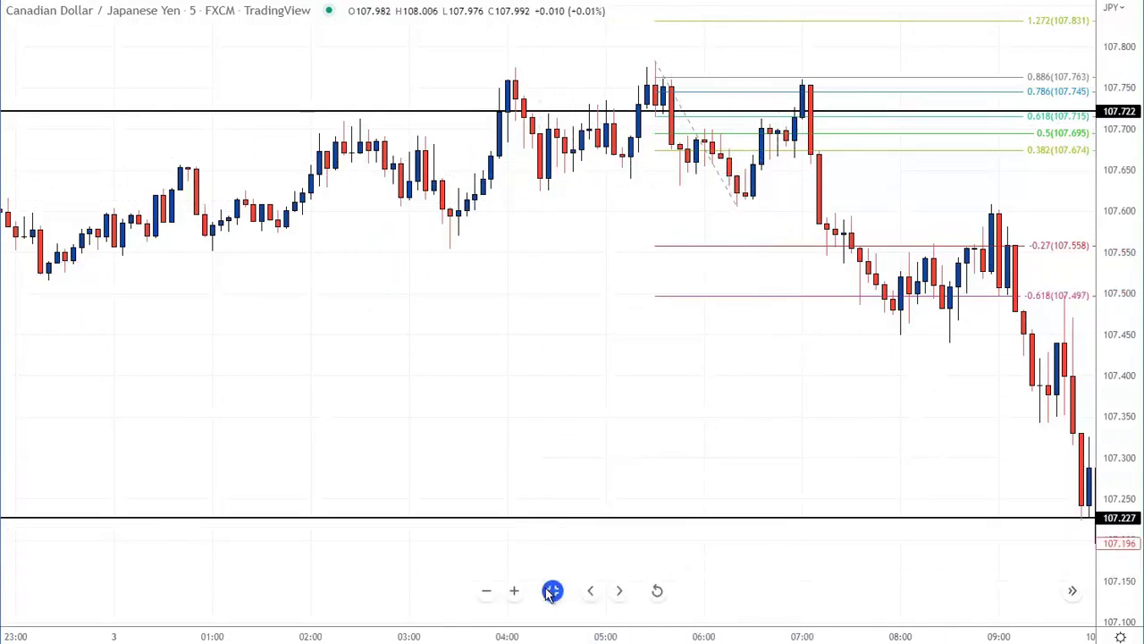
{"action": "left_click", "coordinate": [553, 590]}
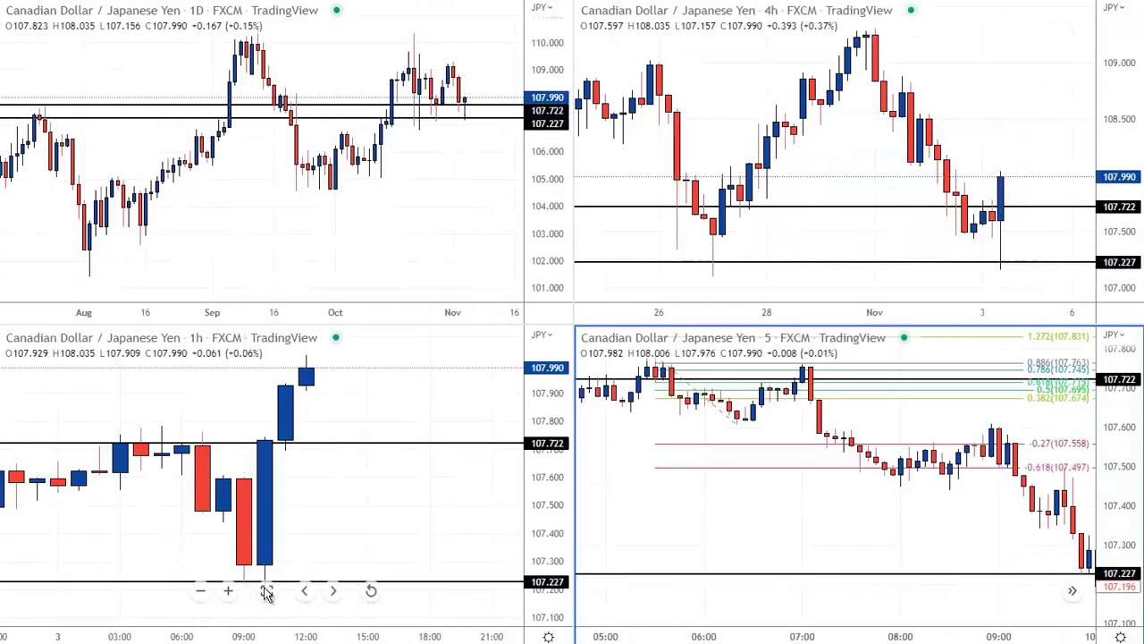
- Drag the 107.722 line down to 107.494 on the 1-hour chart and delete the 5-minute Fibonacci
{"action": "left_click", "coordinate": [266, 591]}
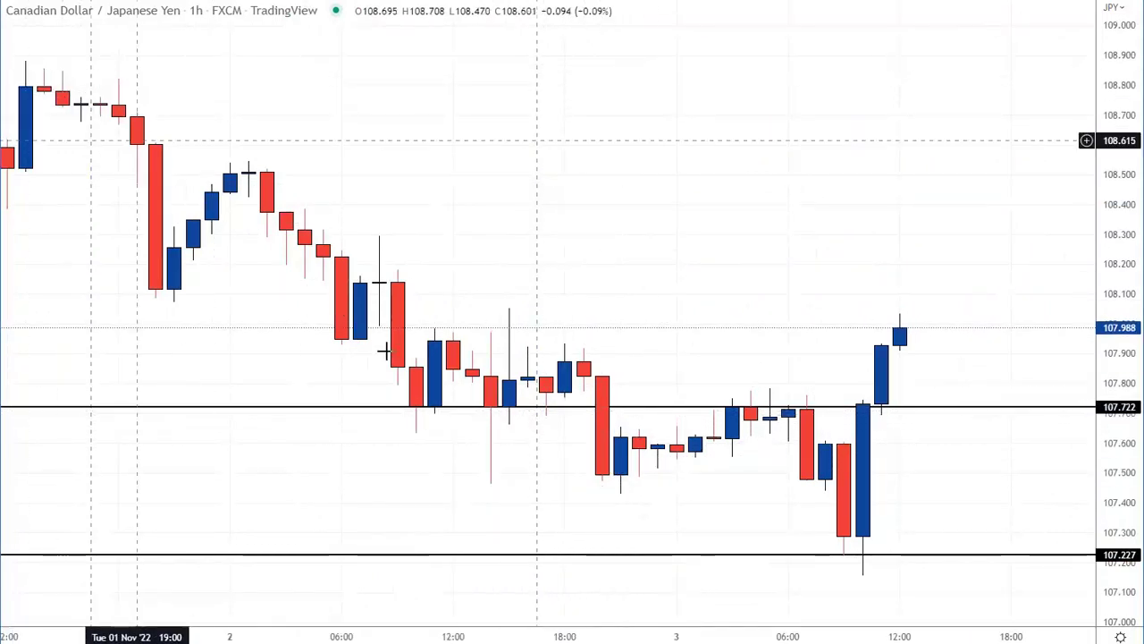
{"action": "mouse_move", "coordinate": [547, 407]}
{"action": "left_mouse_down"}
{"action": "mouse_move", "coordinate": [590, 400]}
{"action": "mouse_move", "coordinate": [616, 481]}
{"action": "left_mouse_up"}
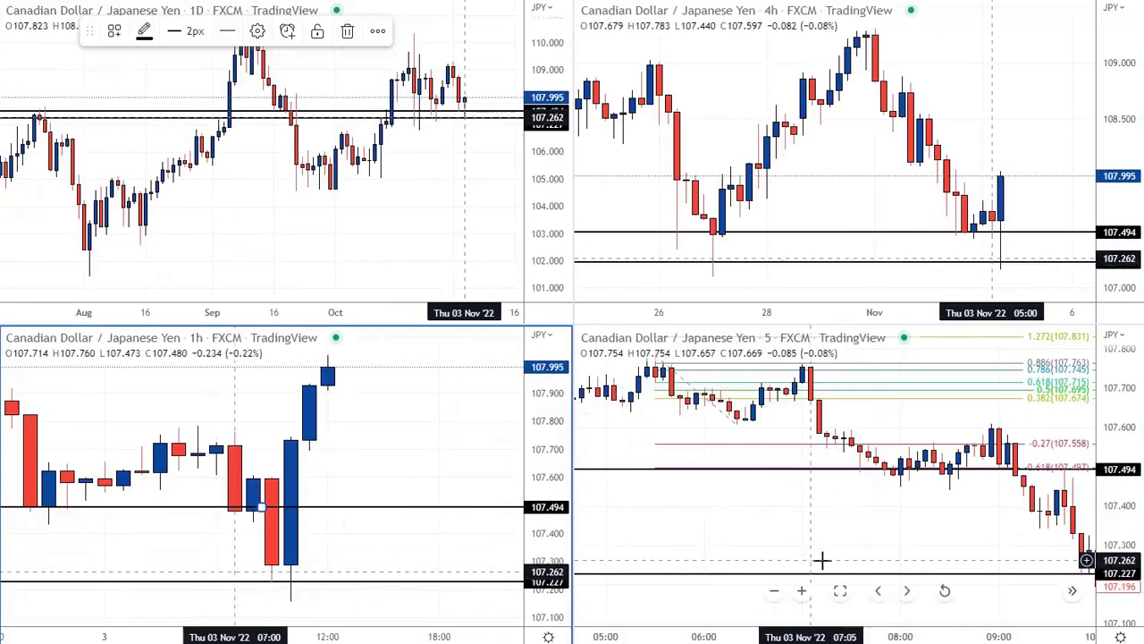
{"action": "left_click", "coordinate": [839, 590]}
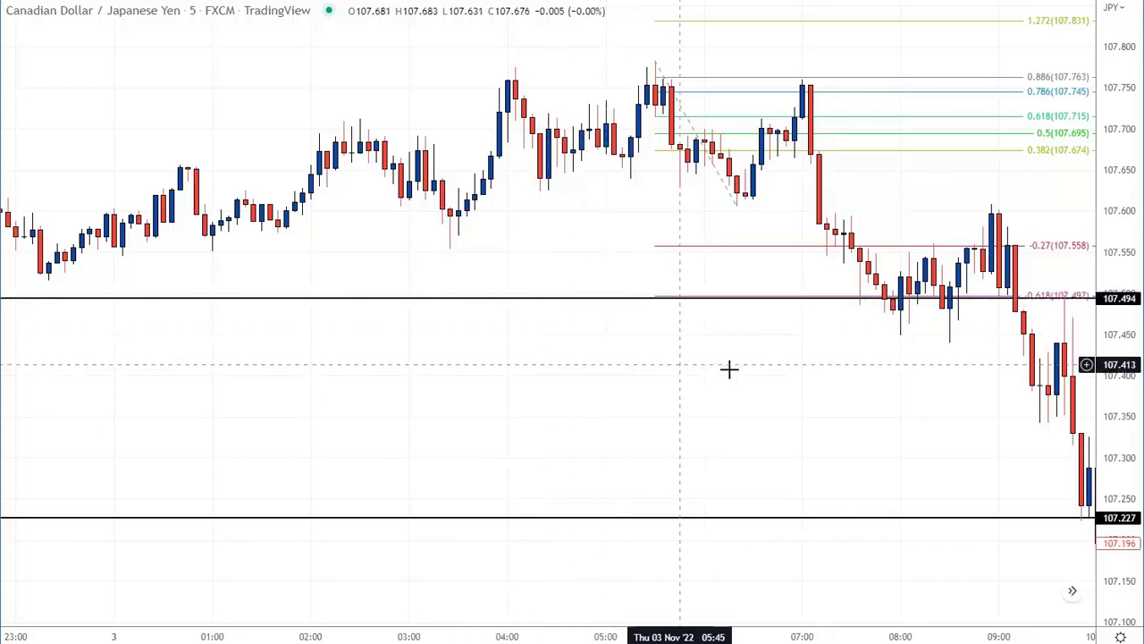
{"action": "left_click", "coordinate": [738, 206]}
{"action": "left_click", "coordinate": [293, 31]}
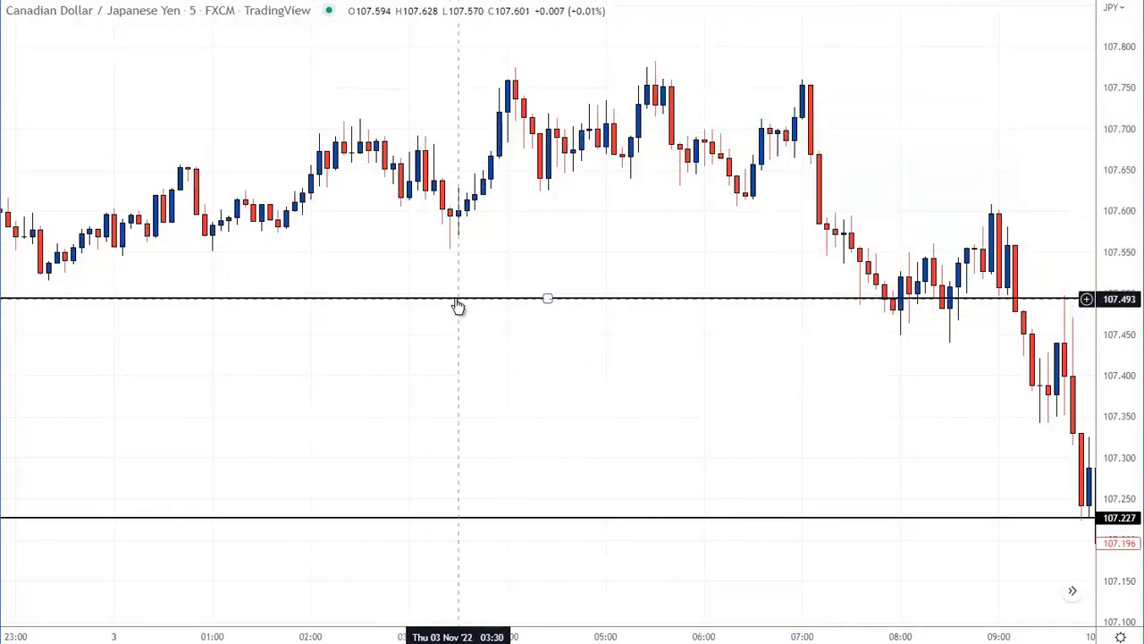
{"action": "left_click", "coordinate": [632, 510]}
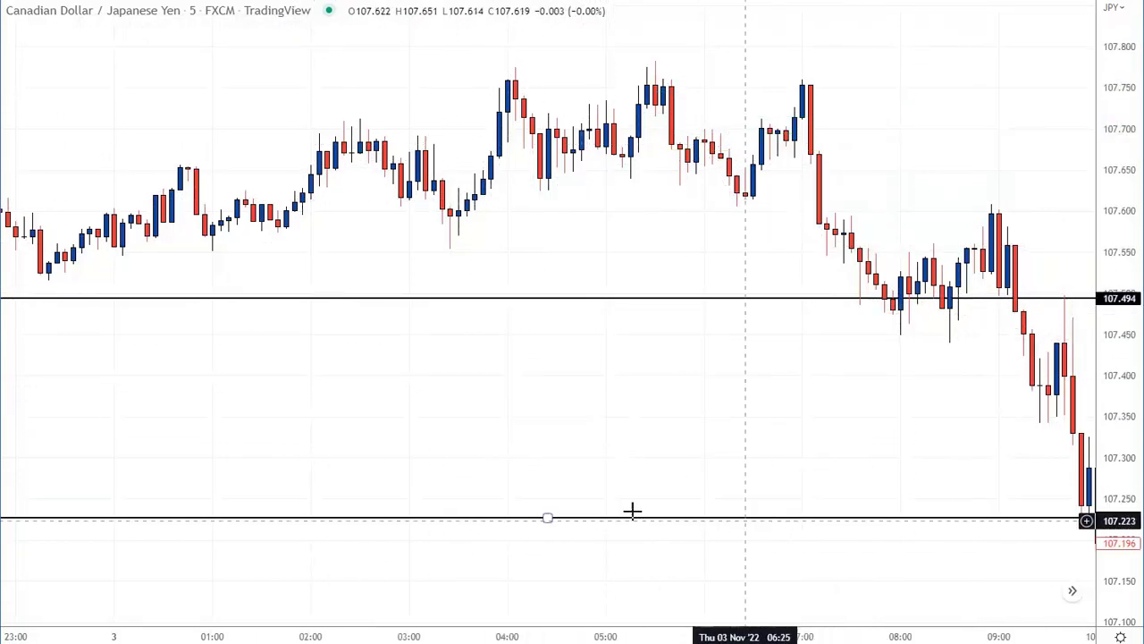
{"action": "left_click", "coordinate": [554, 594]}
{"action": "left_click", "coordinate": [555, 591]}
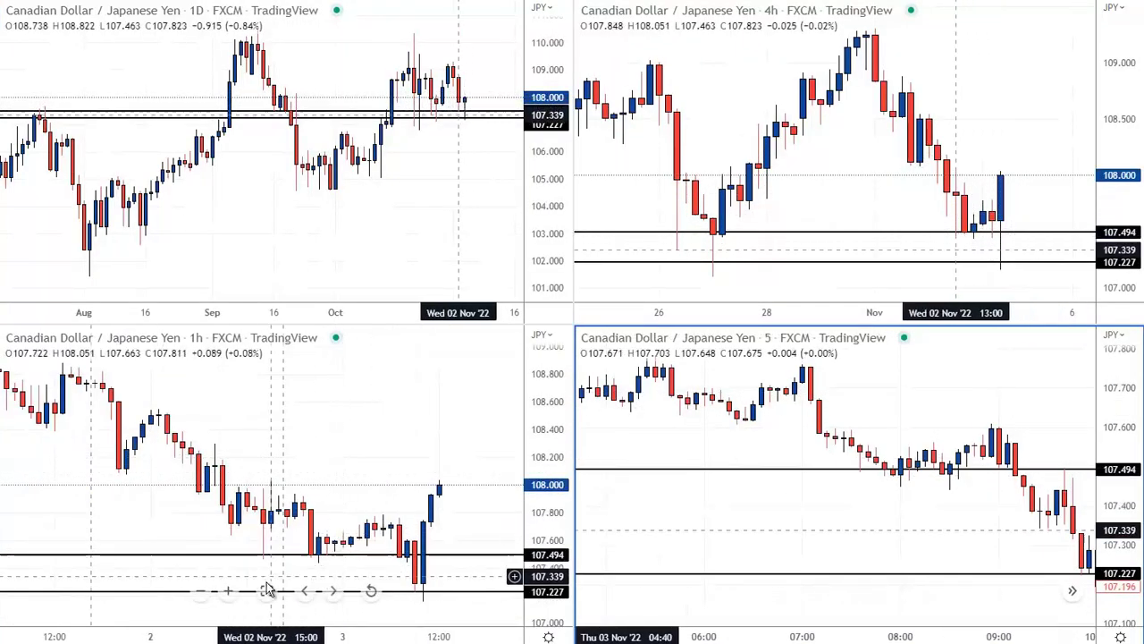
- Maximize the 1-hour chart and zoom into the 3 Nov candles between 107.494 and 107.227
{"action": "left_click", "coordinate": [267, 594]}
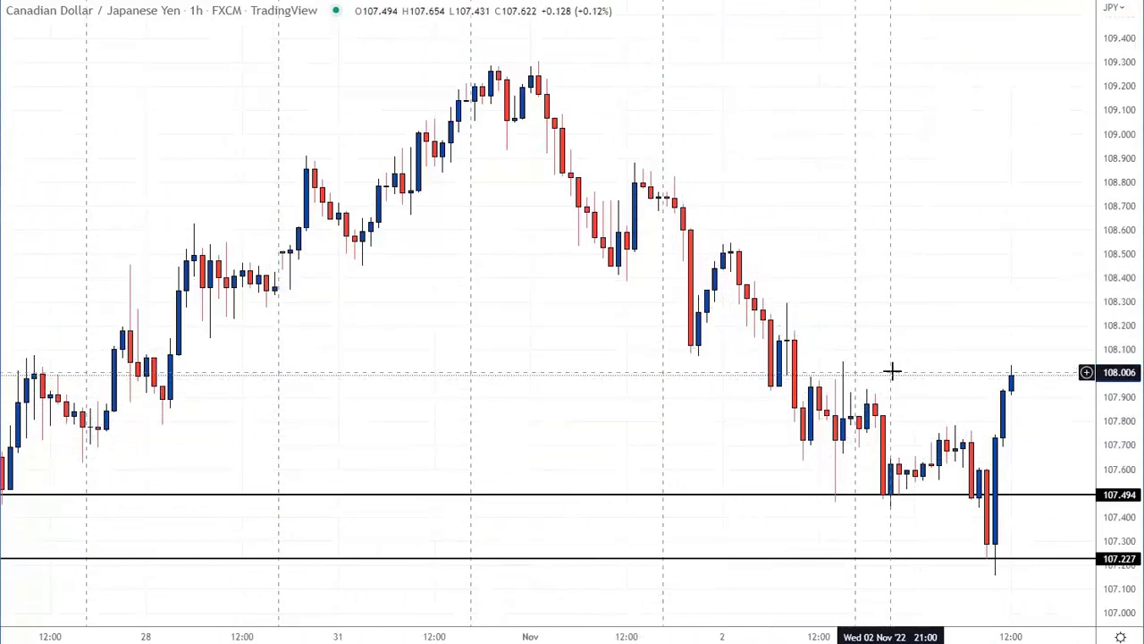
{"action": "scroll", "coordinate": [947, 412], "scroll_direction": "up", "scroll_amount": 2}
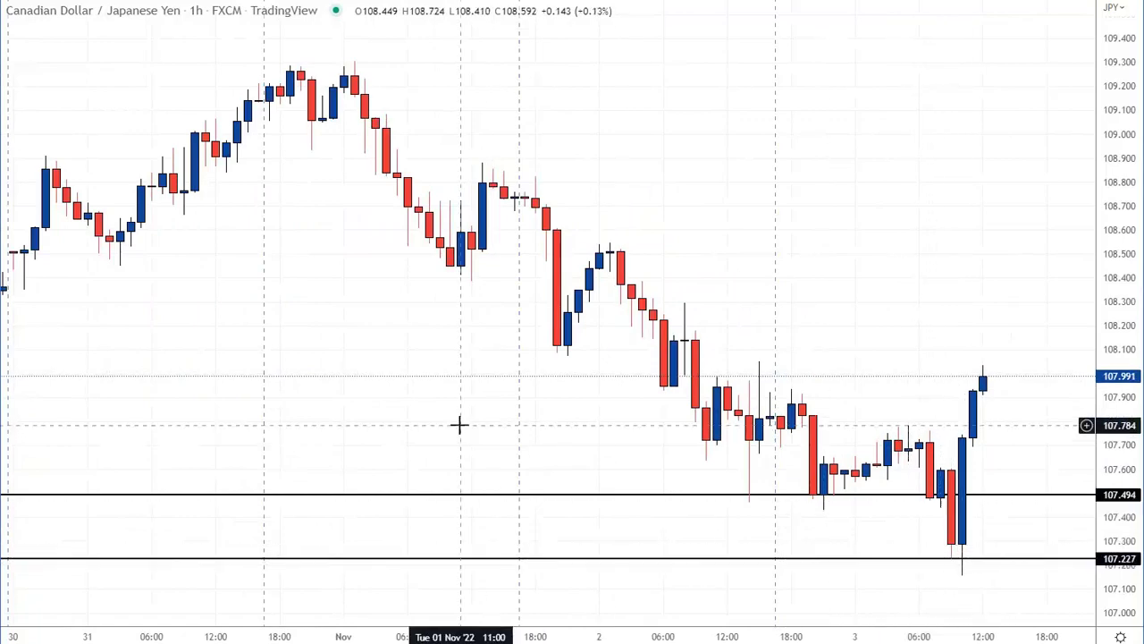
{"action": "scroll", "coordinate": [473, 417], "scroll_direction": "down", "scroll_amount": 5}
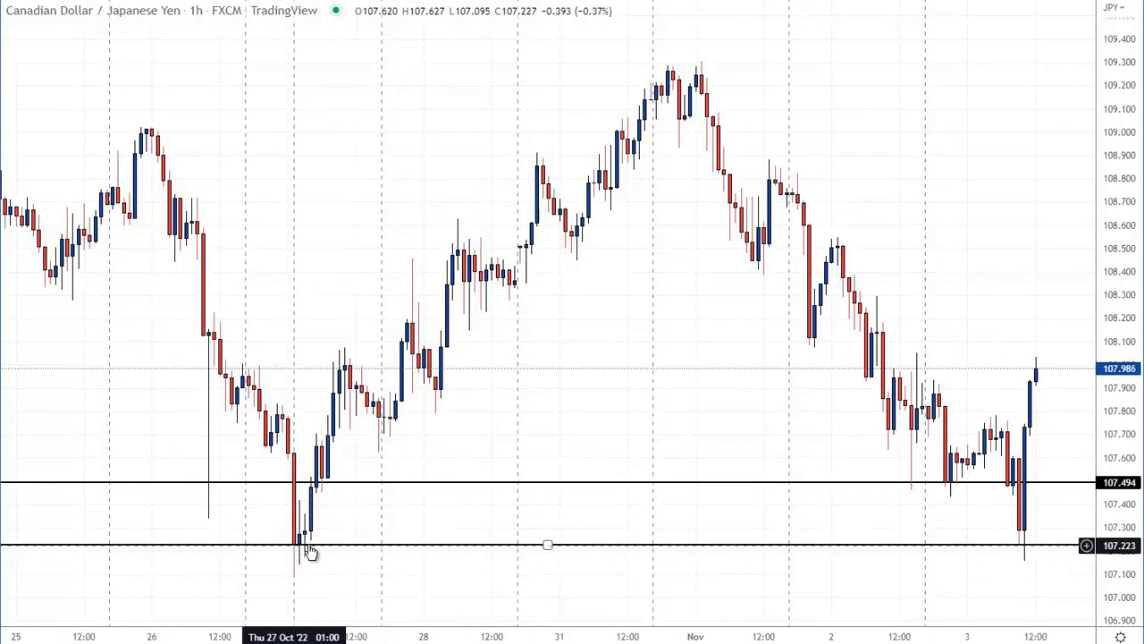
{"action": "scroll", "coordinate": [775, 414], "scroll_direction": "up", "scroll_amount": 2}
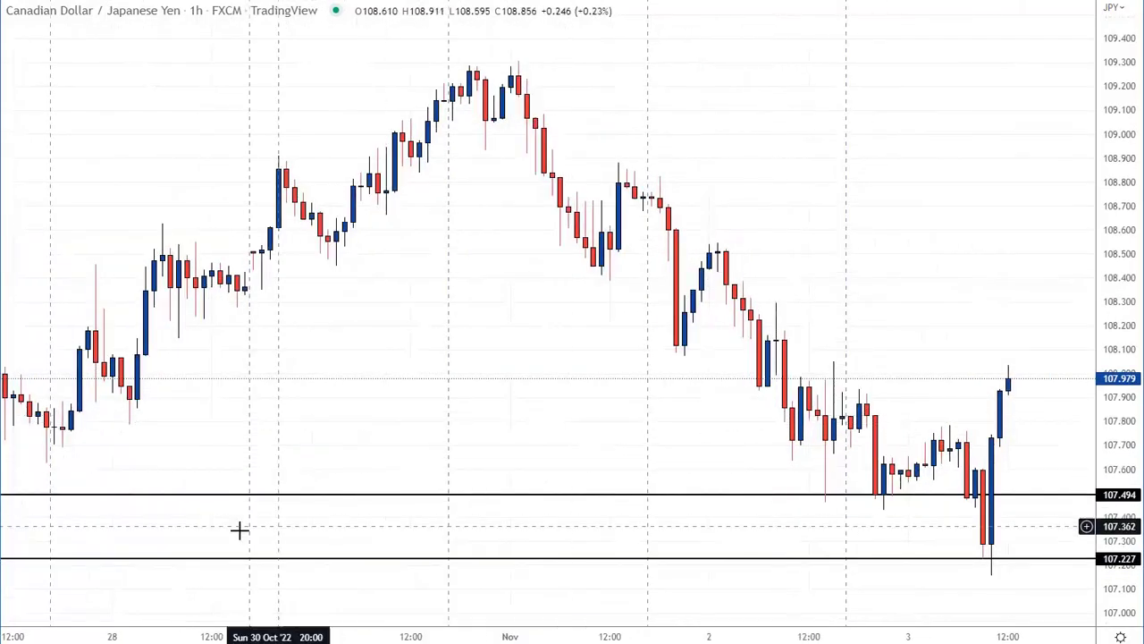
{"action": "scroll", "coordinate": [566, 449], "scroll_direction": "up", "scroll_amount": 2}
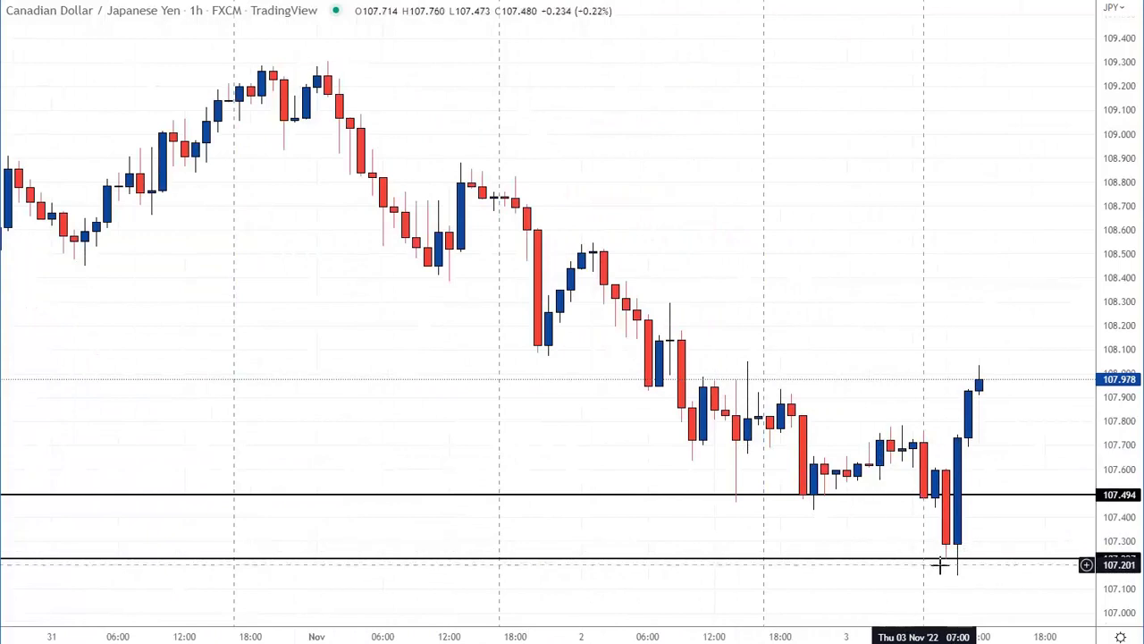
{"action": "left_click_drag", "start_coordinate": [970, 494], "coordinate": [970, 493]}
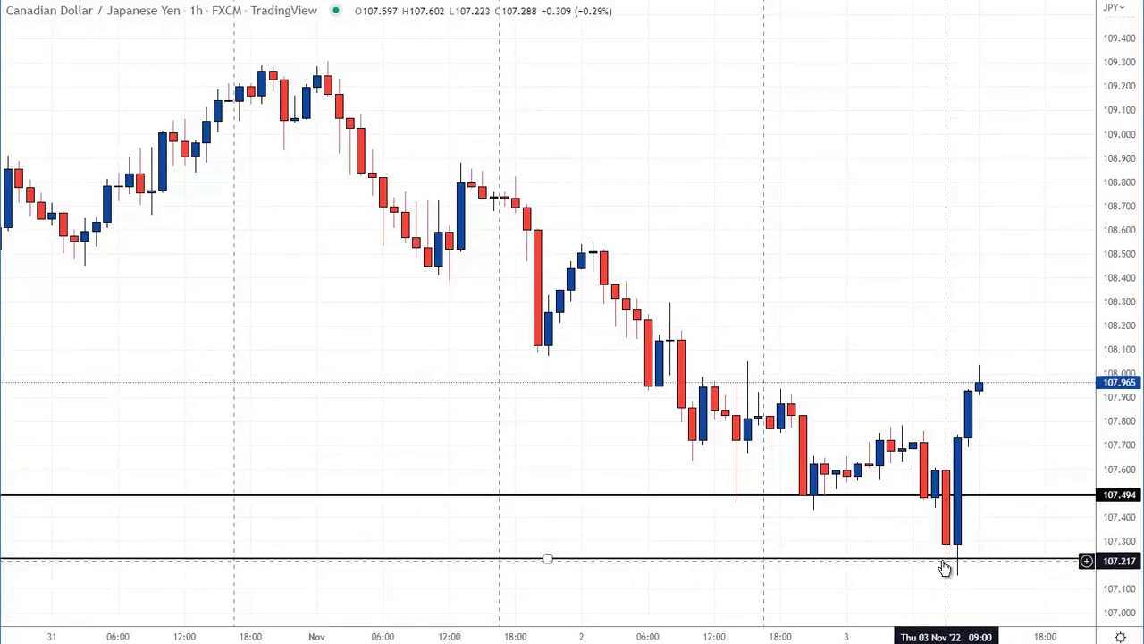
{"action": "scroll", "coordinate": [945, 568], "scroll_direction": "up", "scroll_amount": 2}
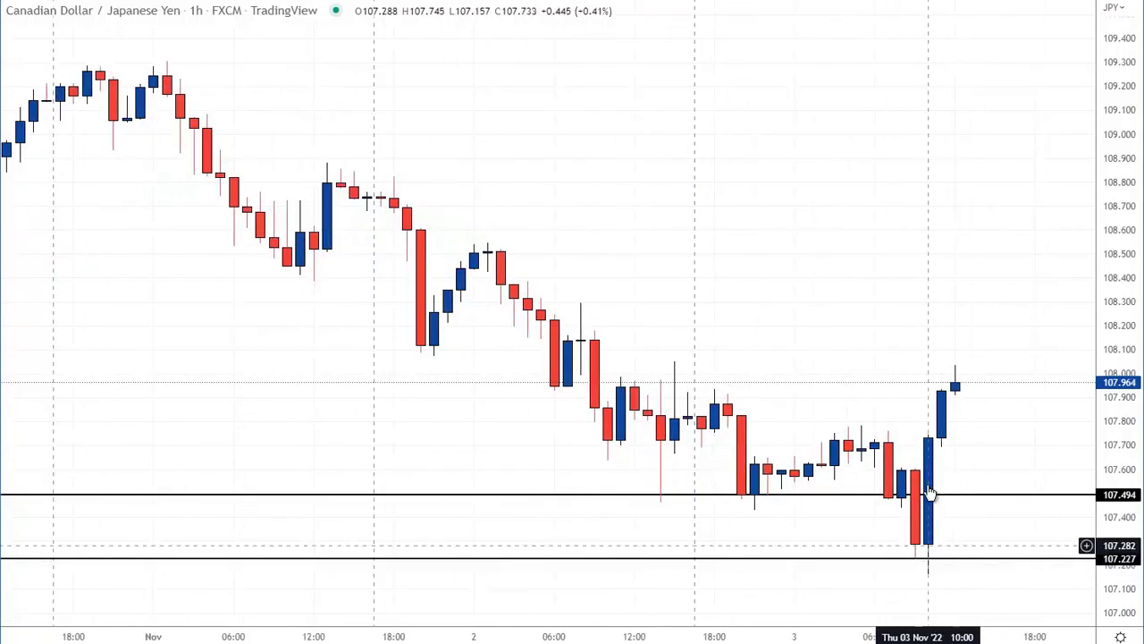